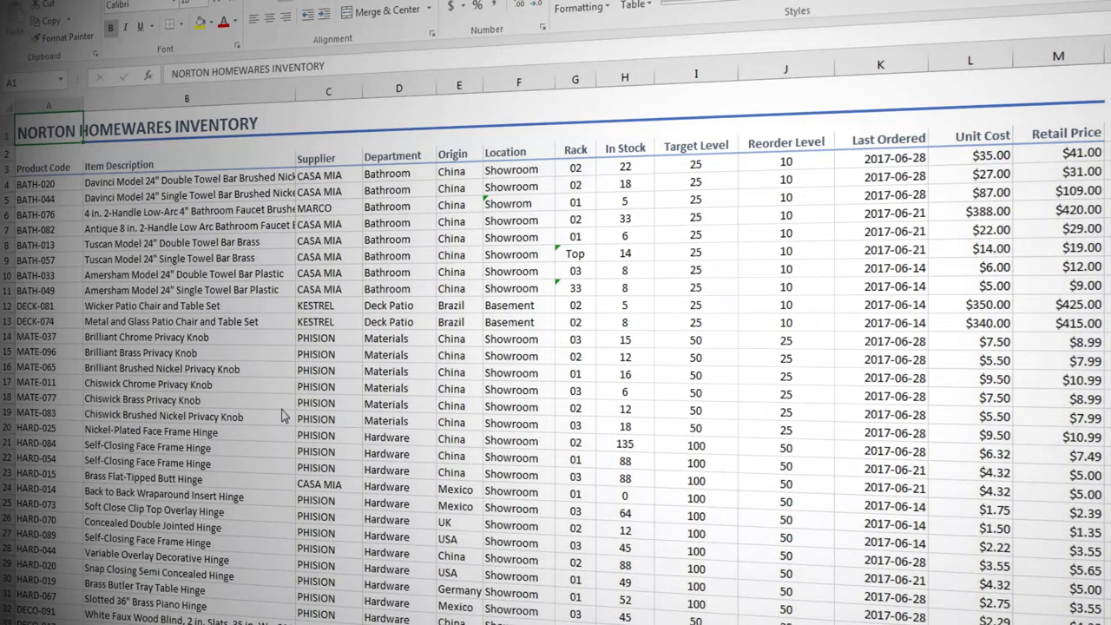
Open data validation for the Last Ordered column's data and restrict entries to a date less than or equal to a limit
click(871, 132)
click(871, 127)
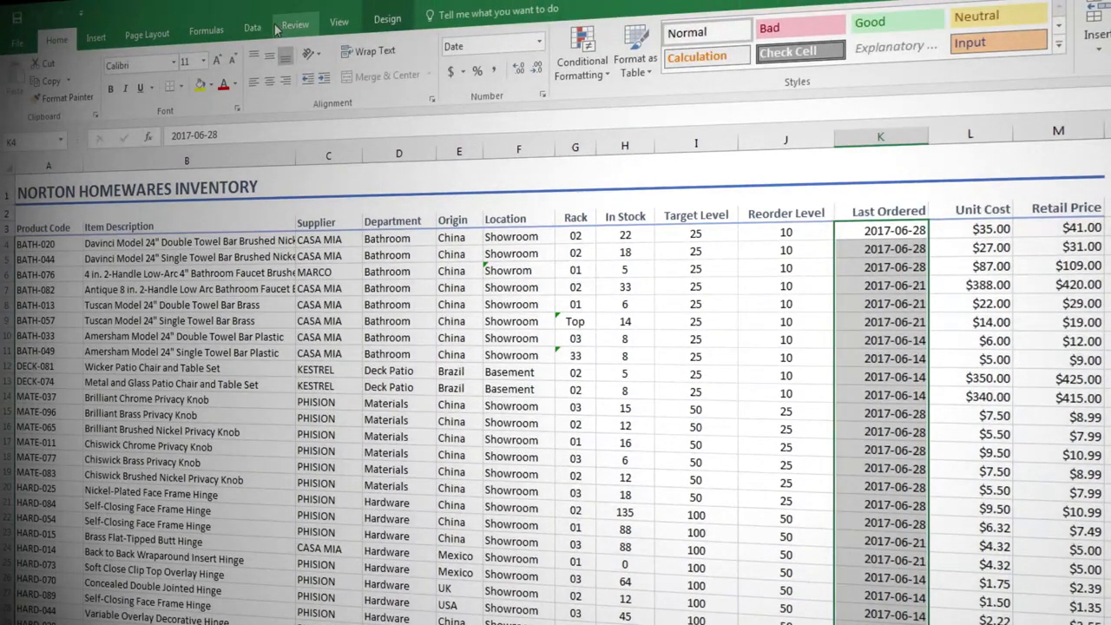
click(254, 29)
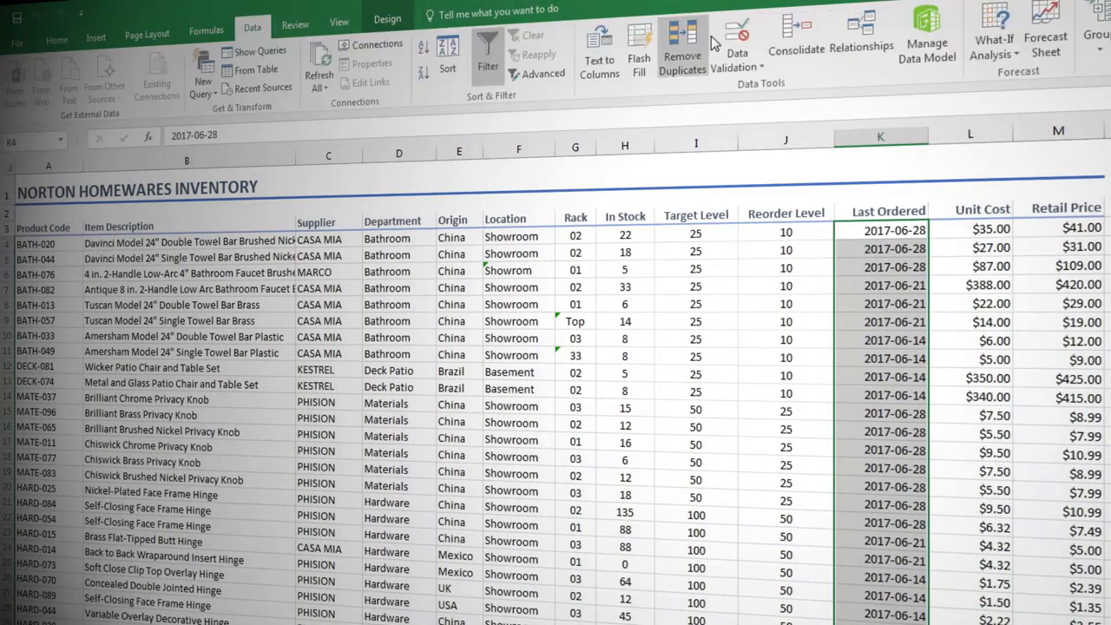
click(735, 52)
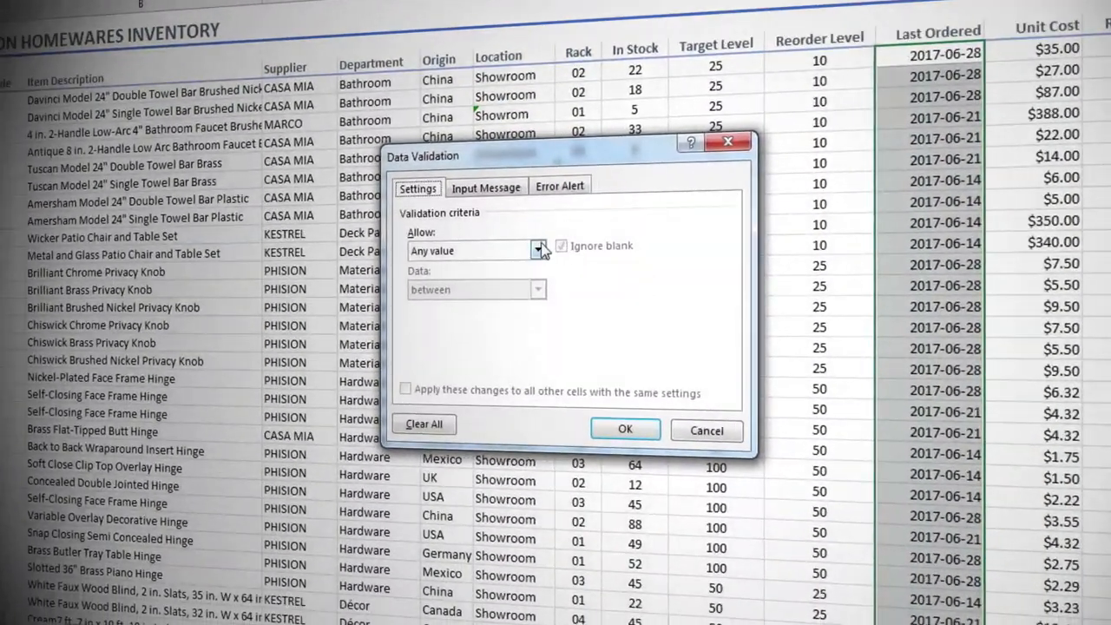
click(539, 389)
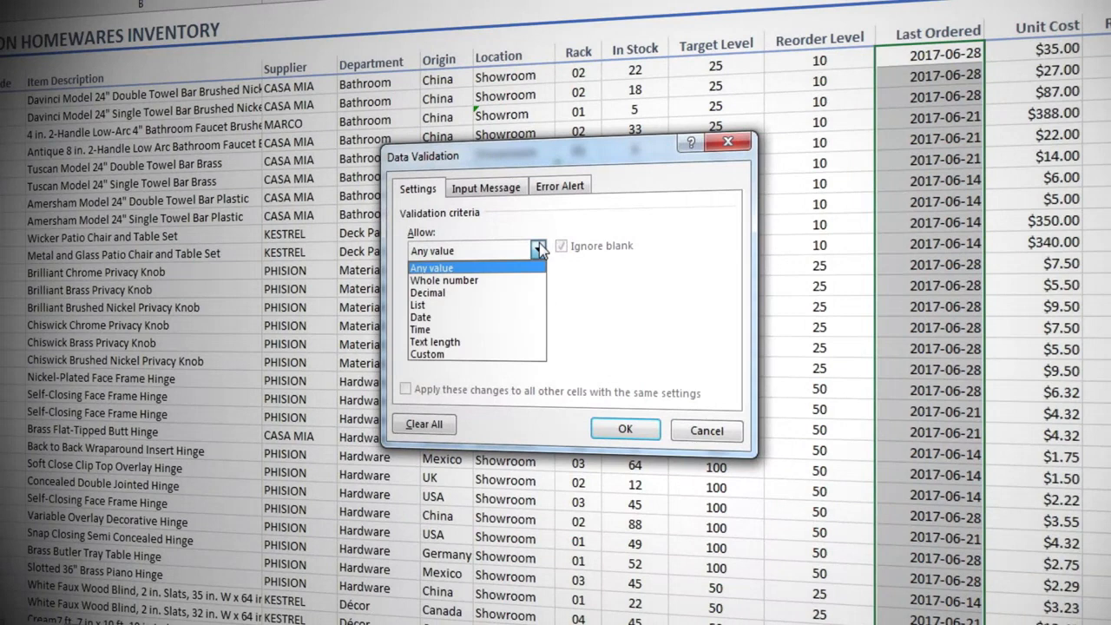
click(531, 318)
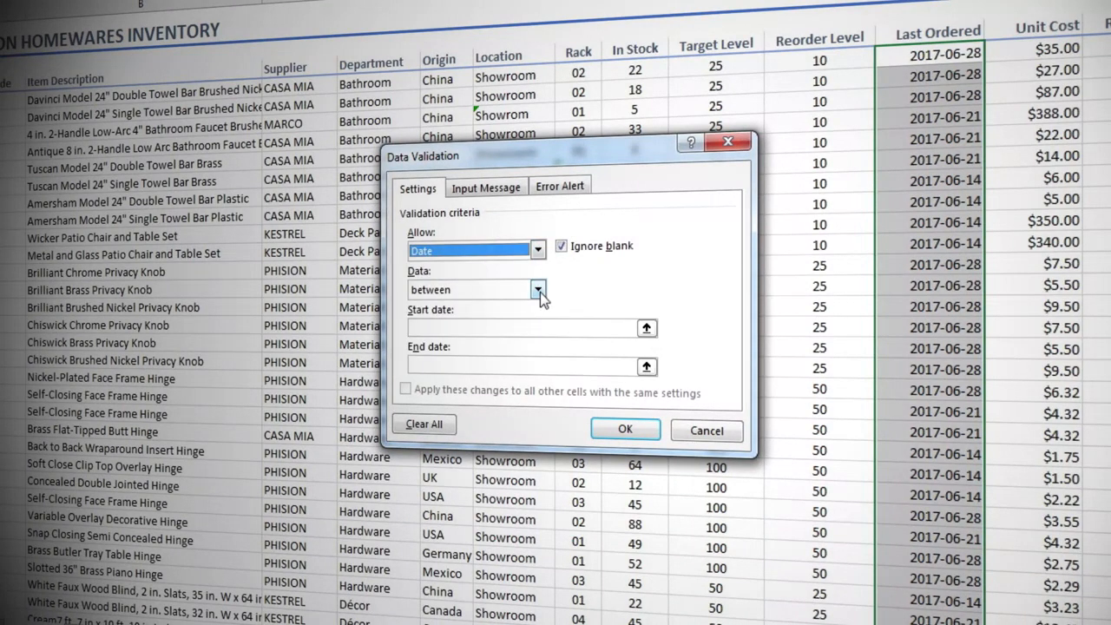
click(538, 291)
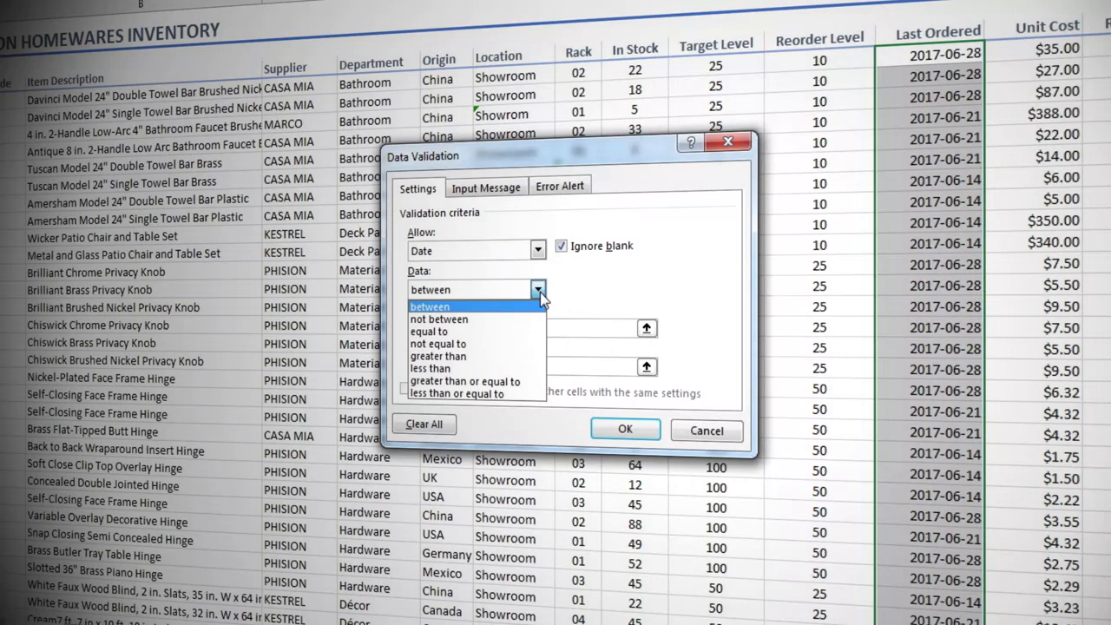
click(518, 389)
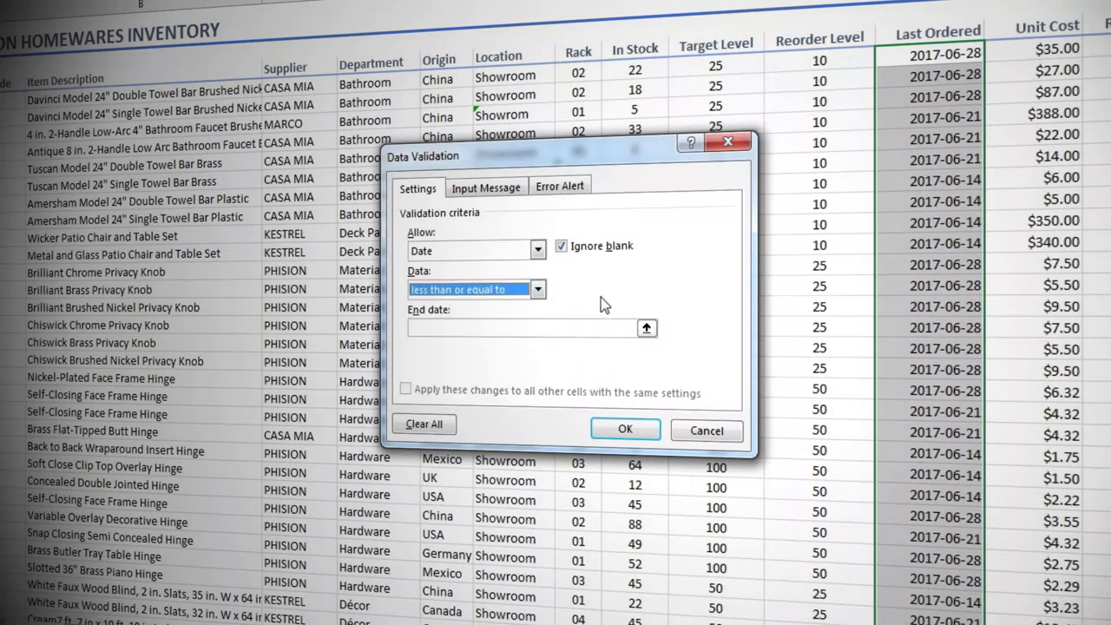
Set the validation's end date to =today() and apply the rule
key(Tab)
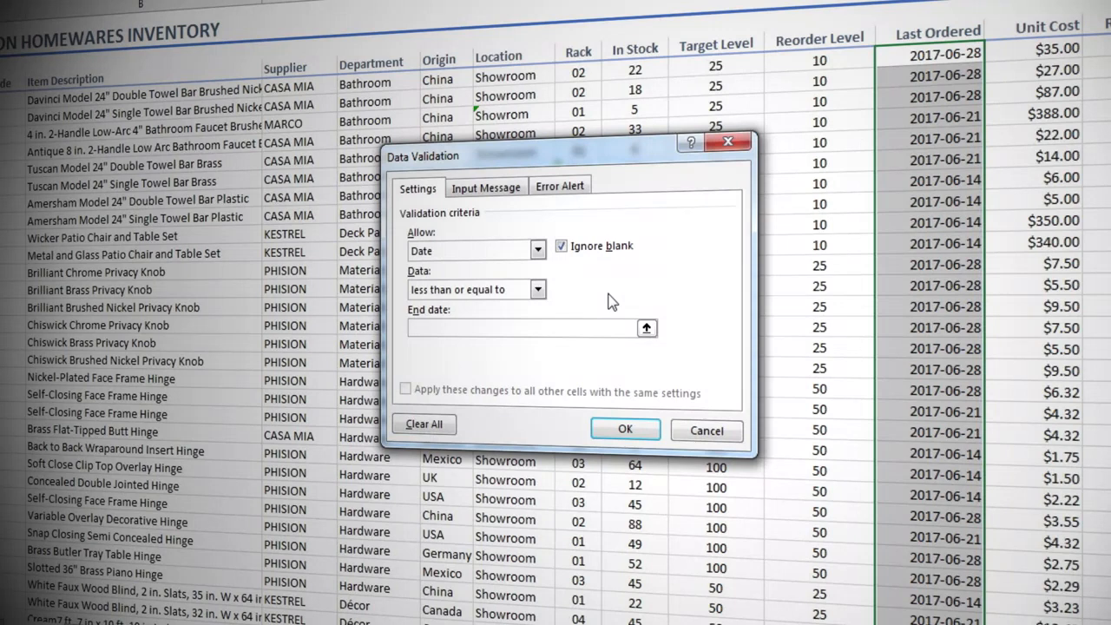
text(=today())
key(Return)
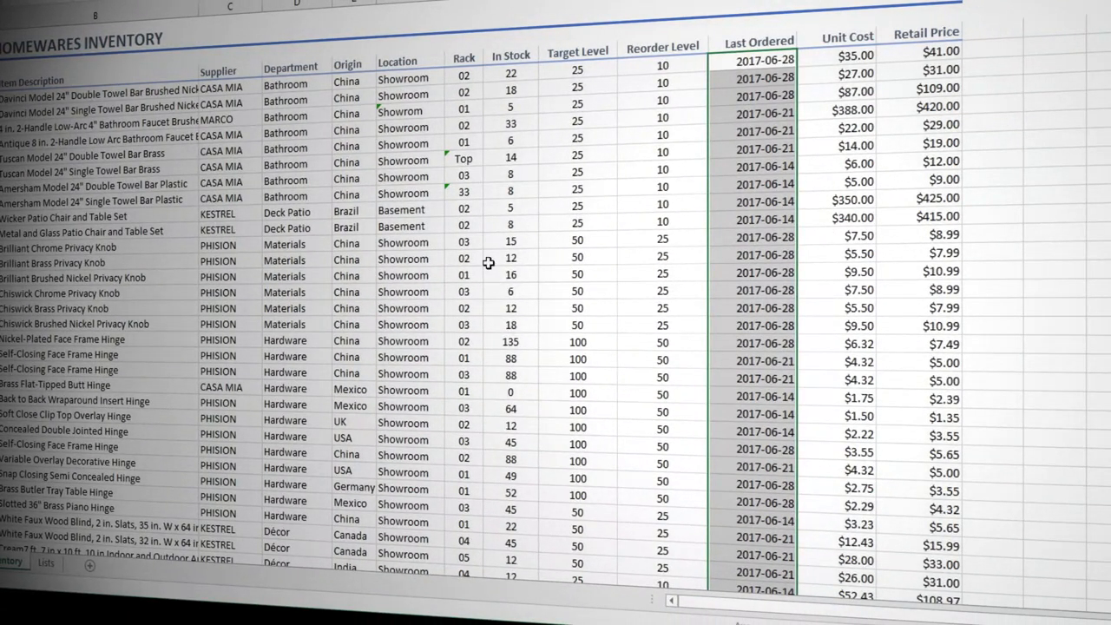
Test the rule by entering 2017-09-01 in the Last Ordered column, directly below the table's last row
scroll(488, 262, down, 11)
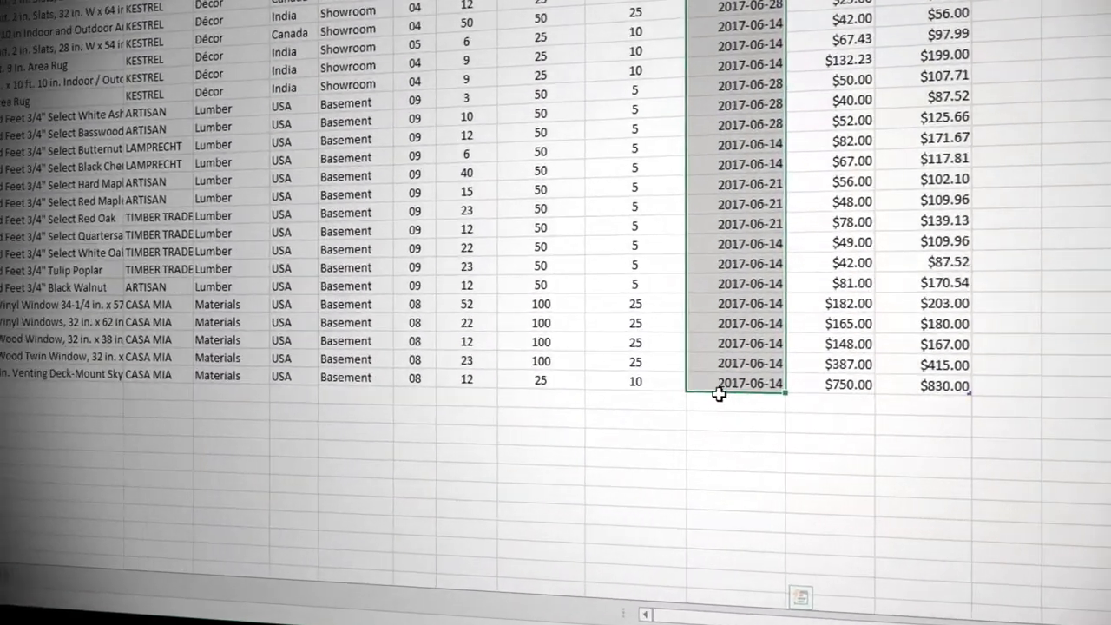
click(718, 396)
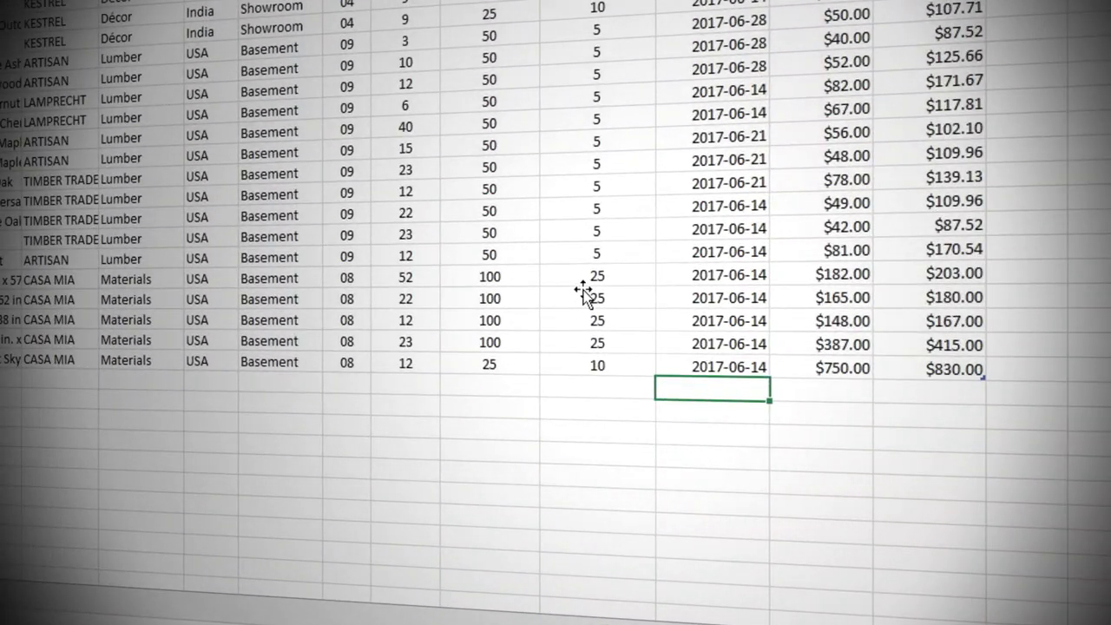
text(2017-09-01)
key(Tab)
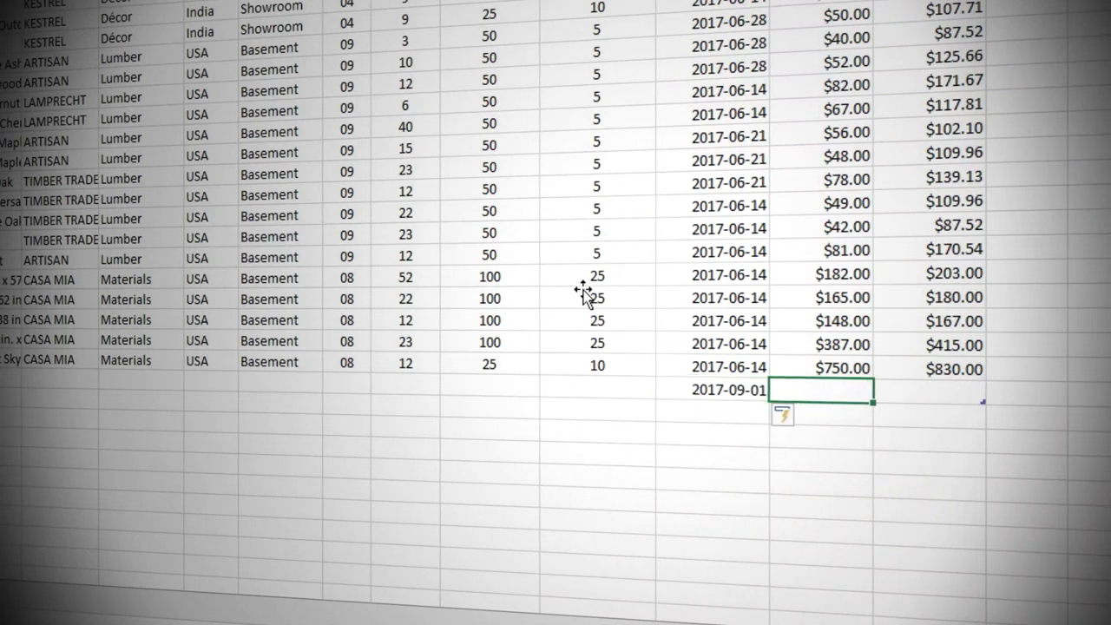
Try to change the test date to 2017-09-02, cancel that edit, and undo the test date entry
key(Left)
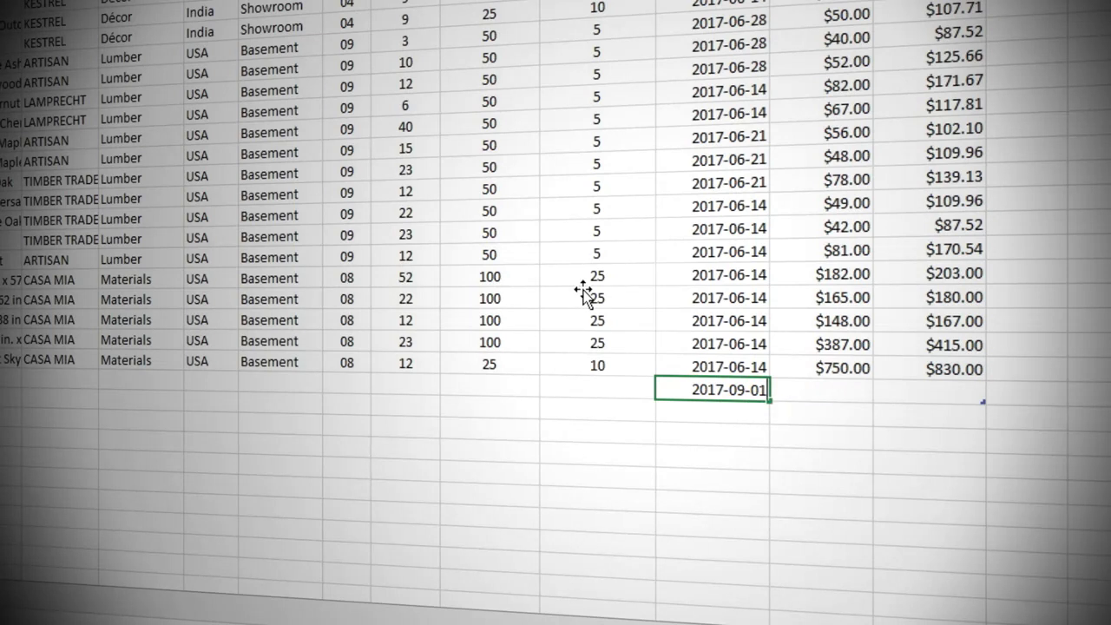
key(BackSpace)
text(2)
key(Return)
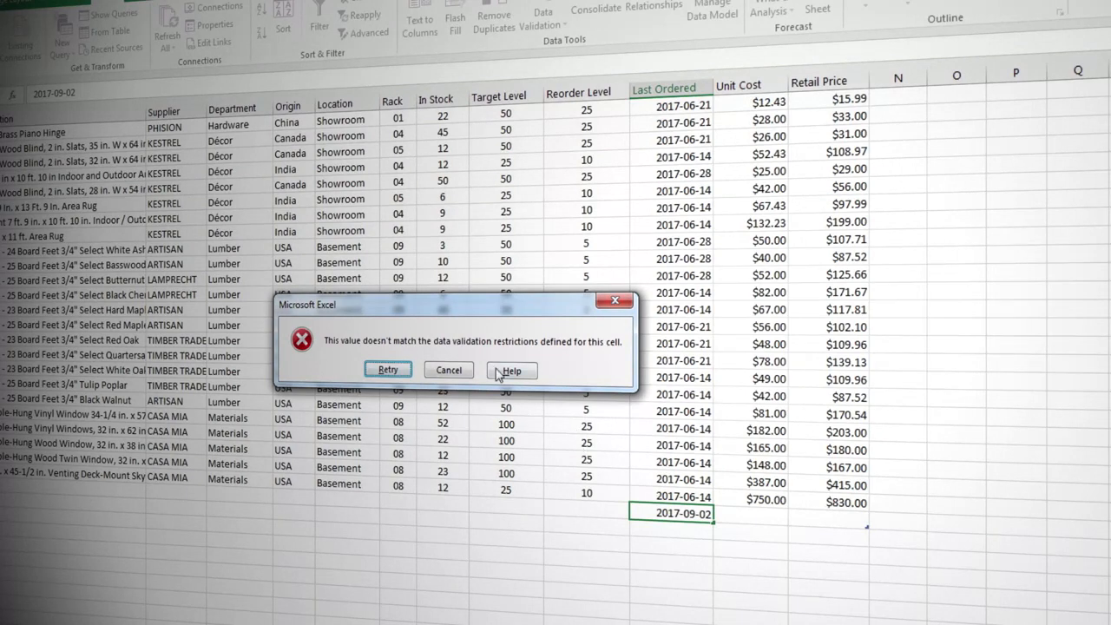
click(460, 368)
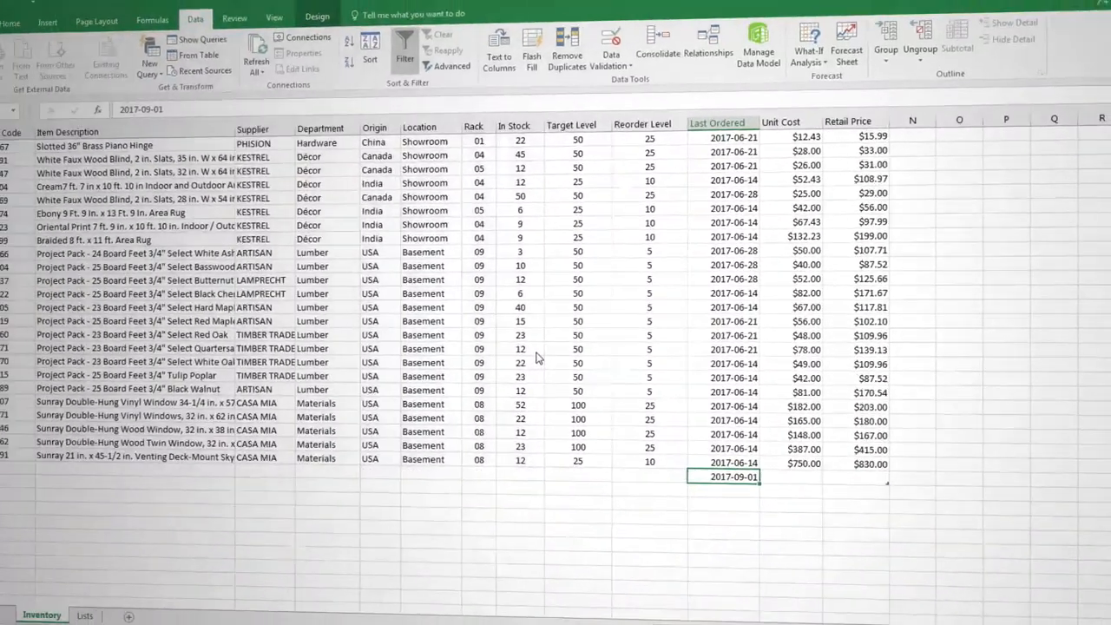
key(ctrl+z)
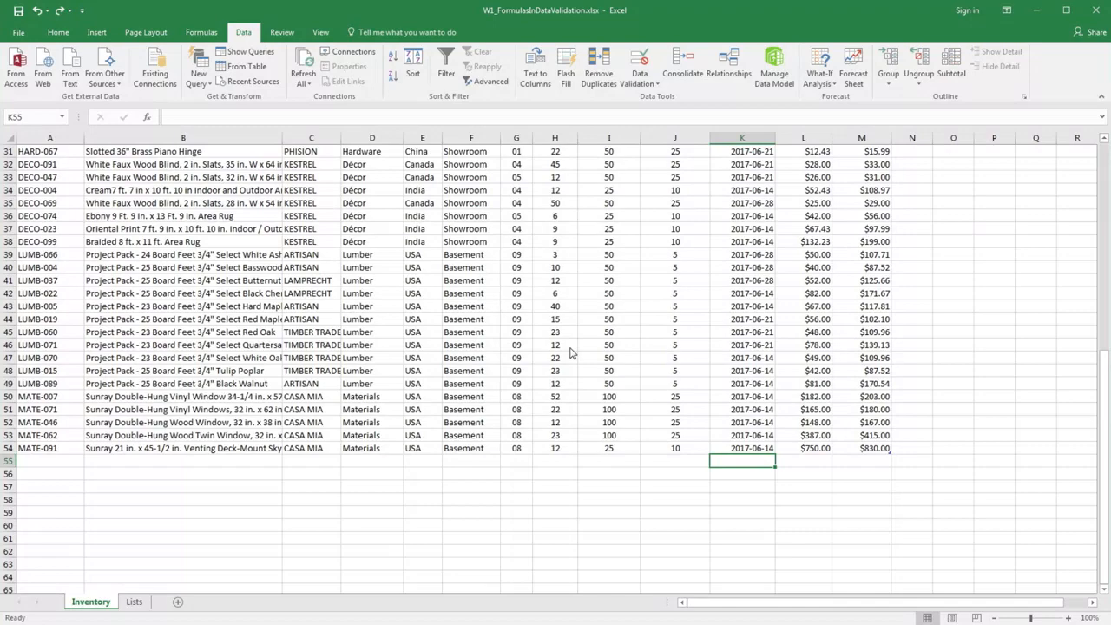
Create a named range for the Product Code column, using its top-row header as the name
scroll(573, 353, up, 10)
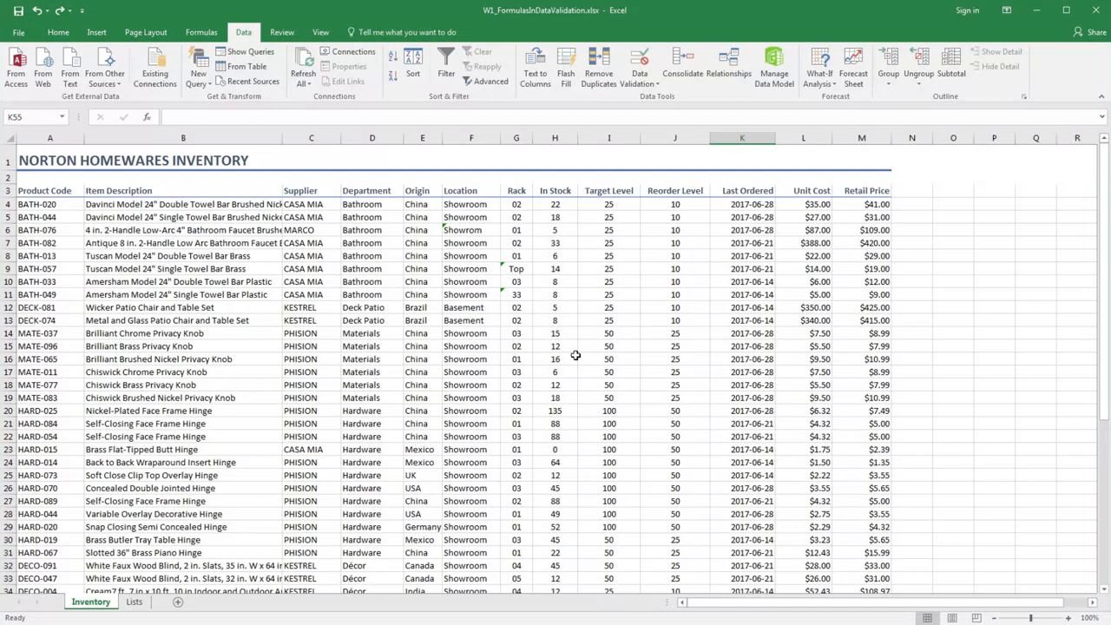
click(58, 187)
click(58, 187)
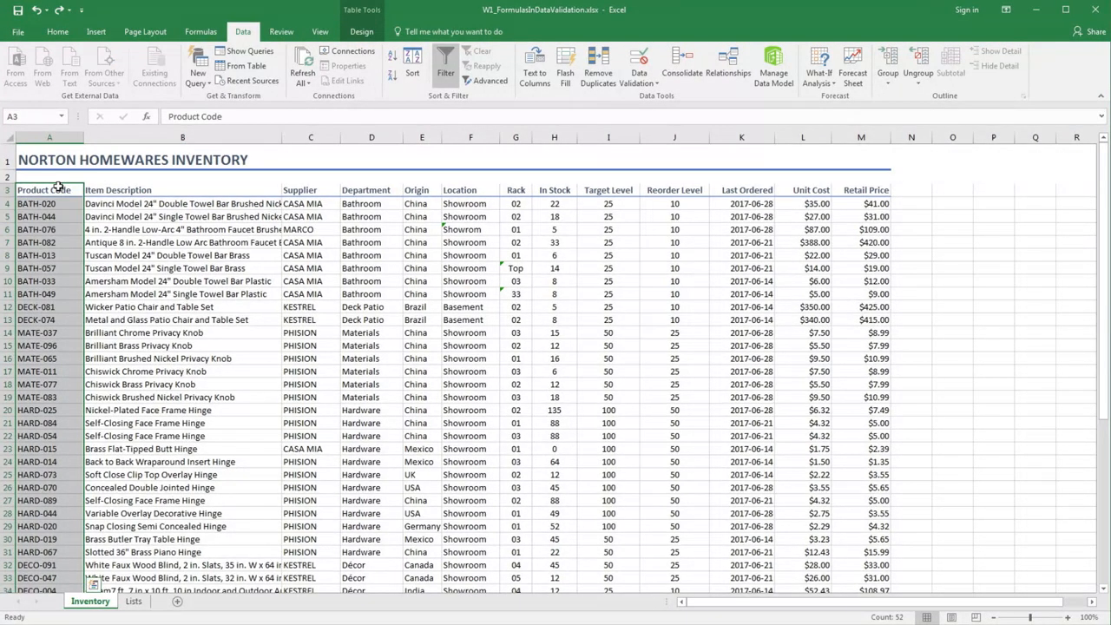
click(190, 35)
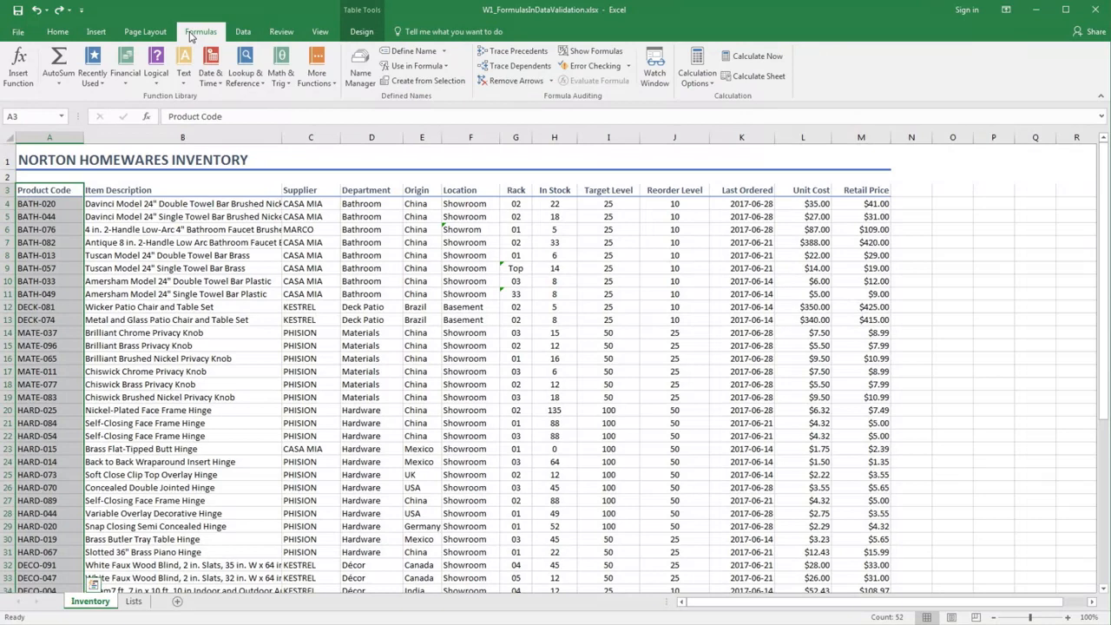
click(430, 82)
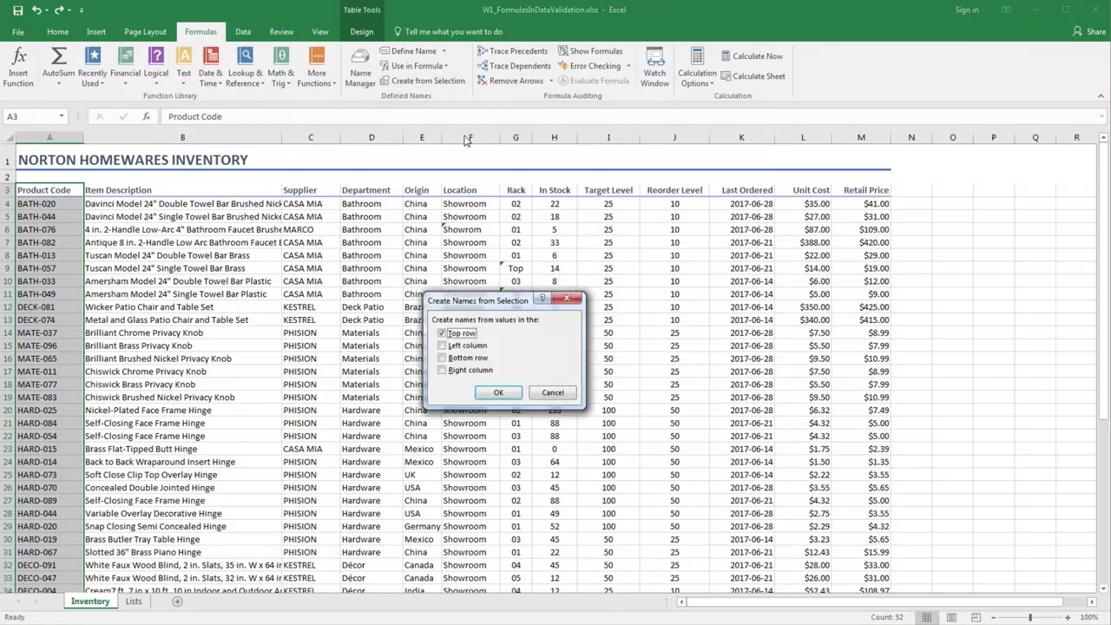
click(500, 392)
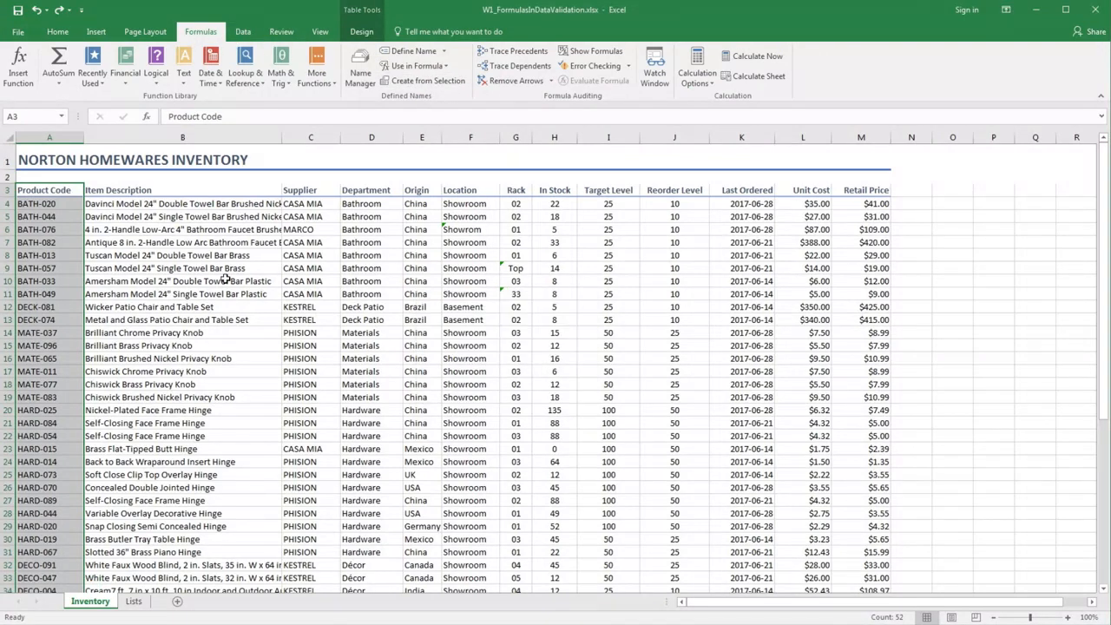
Open data validation for the Product Code column's data cells and set the allowed criteria to Custom
click(161, 267)
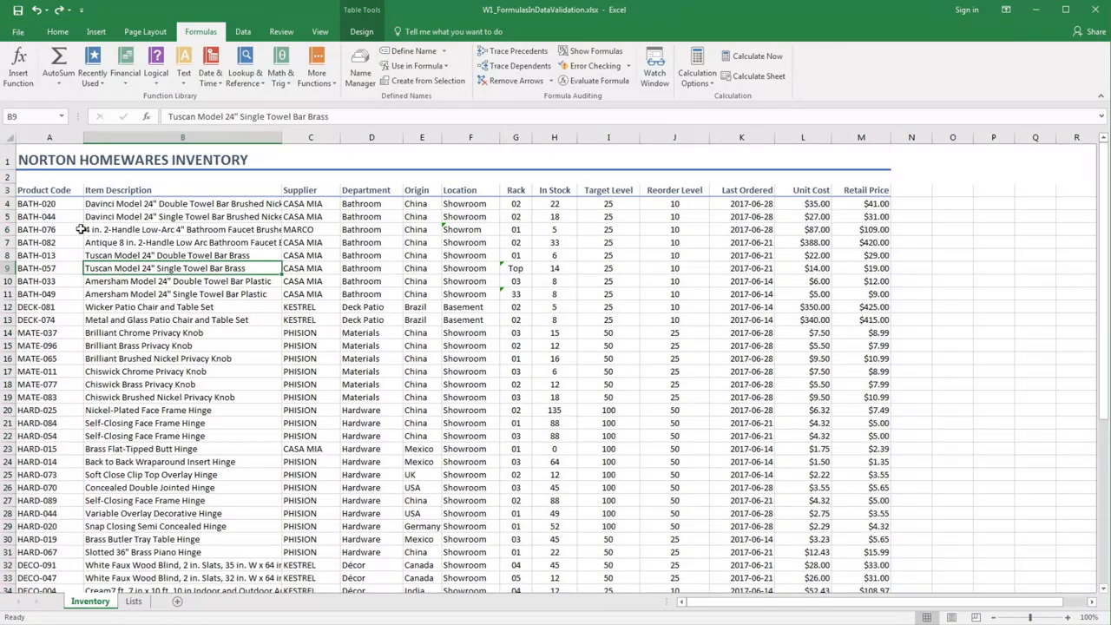
click(58, 182)
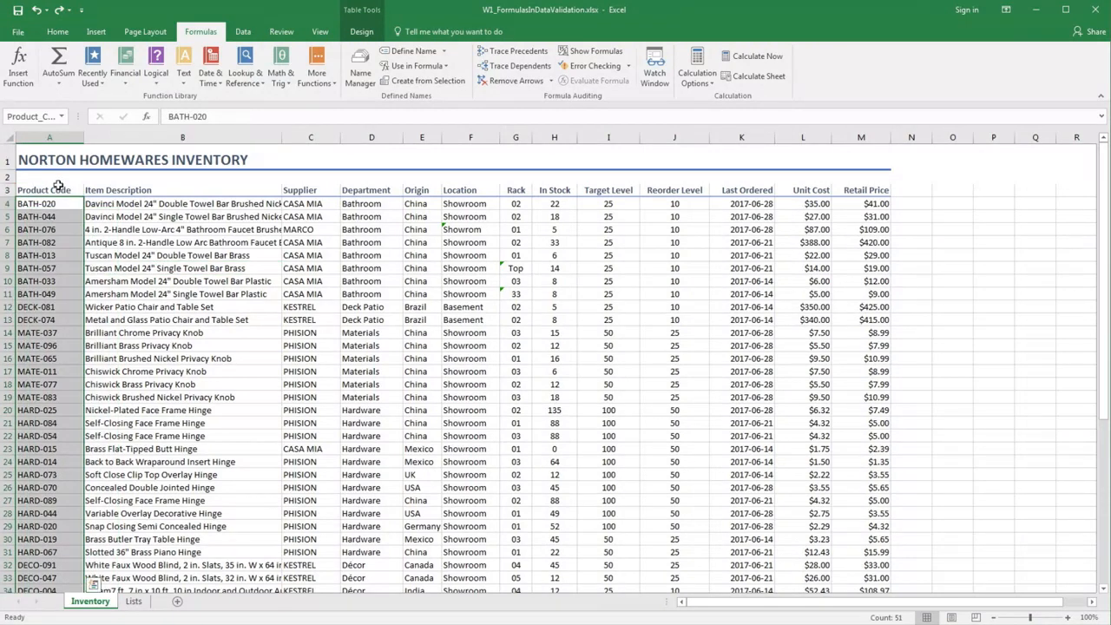
click(241, 33)
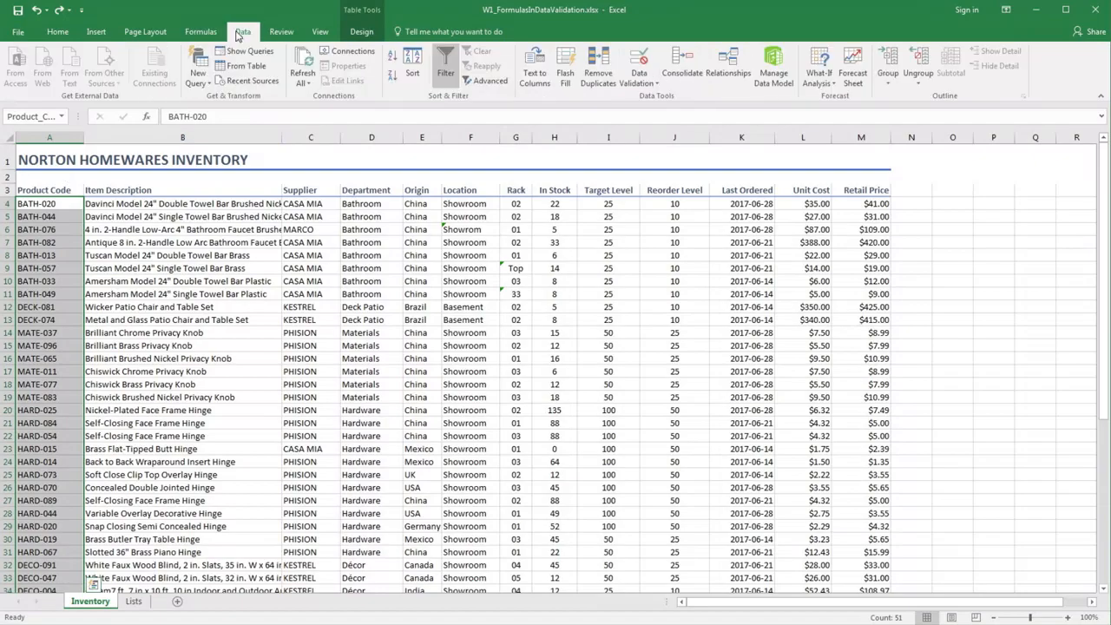
click(639, 61)
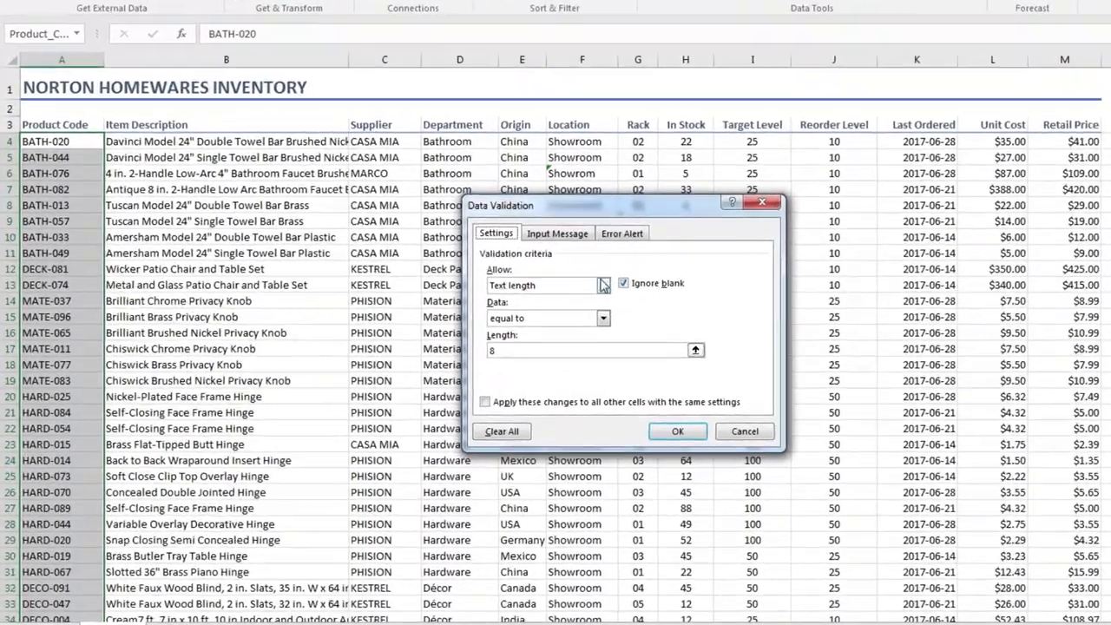
click(514, 312)
click(492, 388)
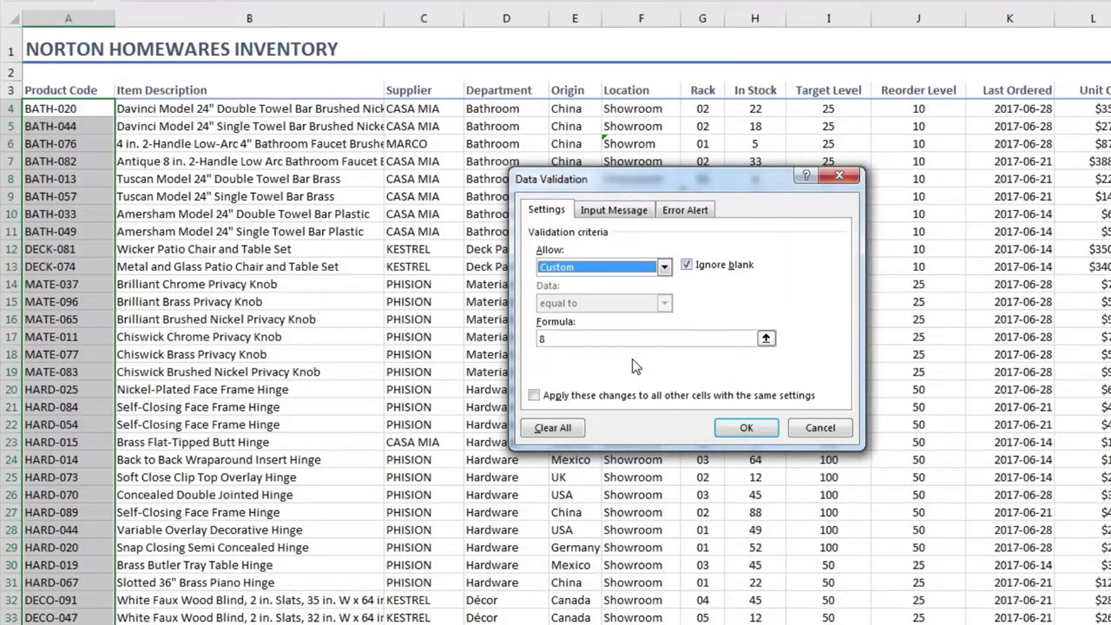
Replace the validation formula with =countifs(Product_Code,A4)<=1
click(632, 338)
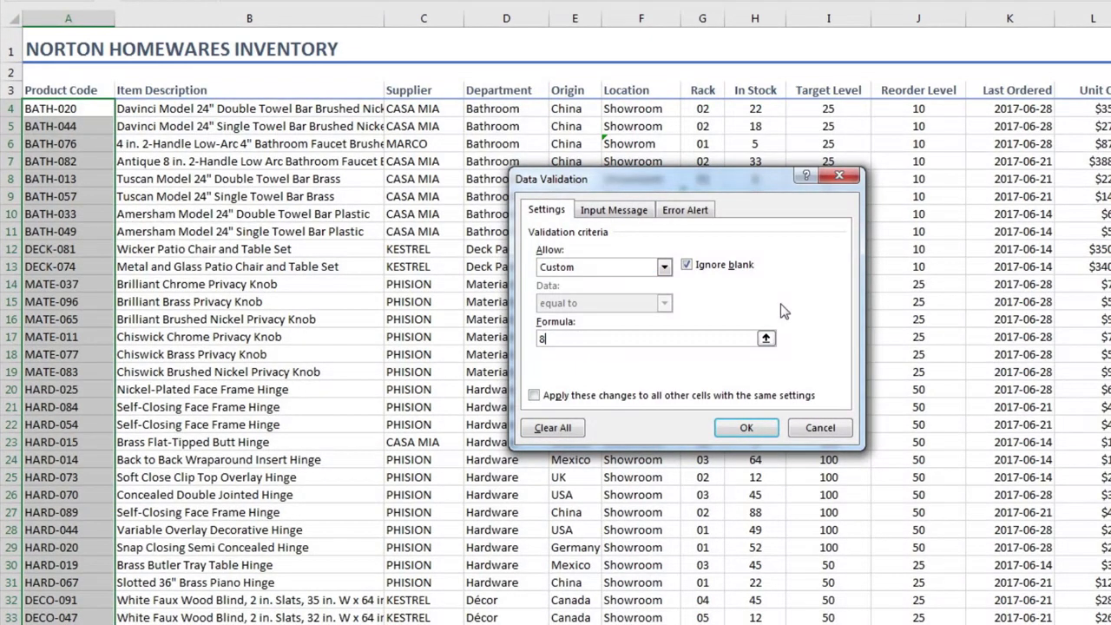
key(BackSpace)
text(=countifs()
text(Product_Code)
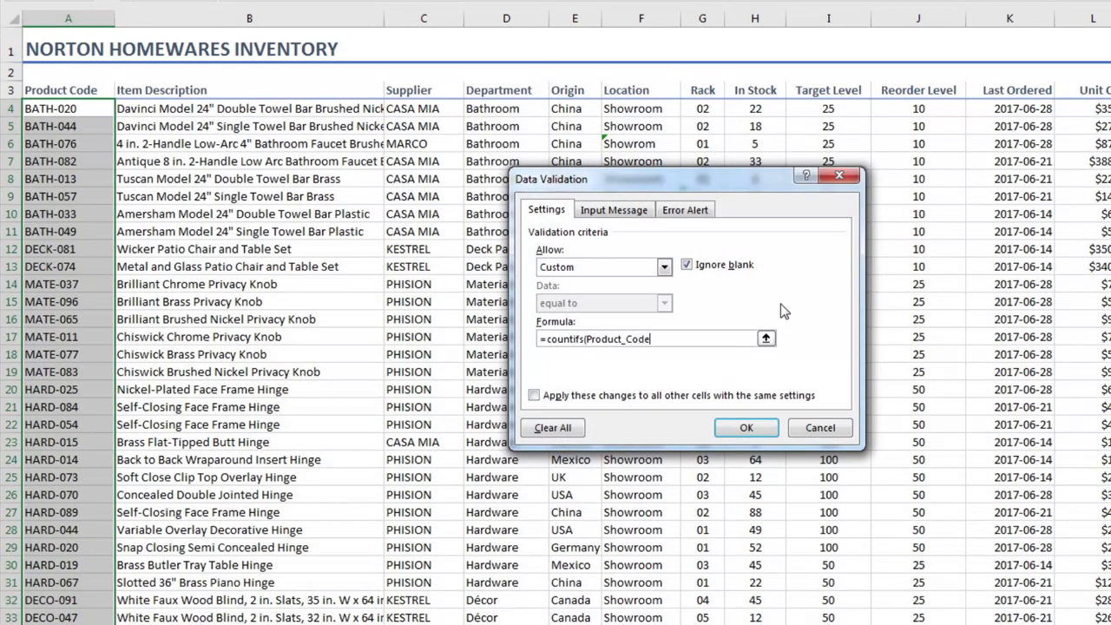
text(,)
click(91, 110)
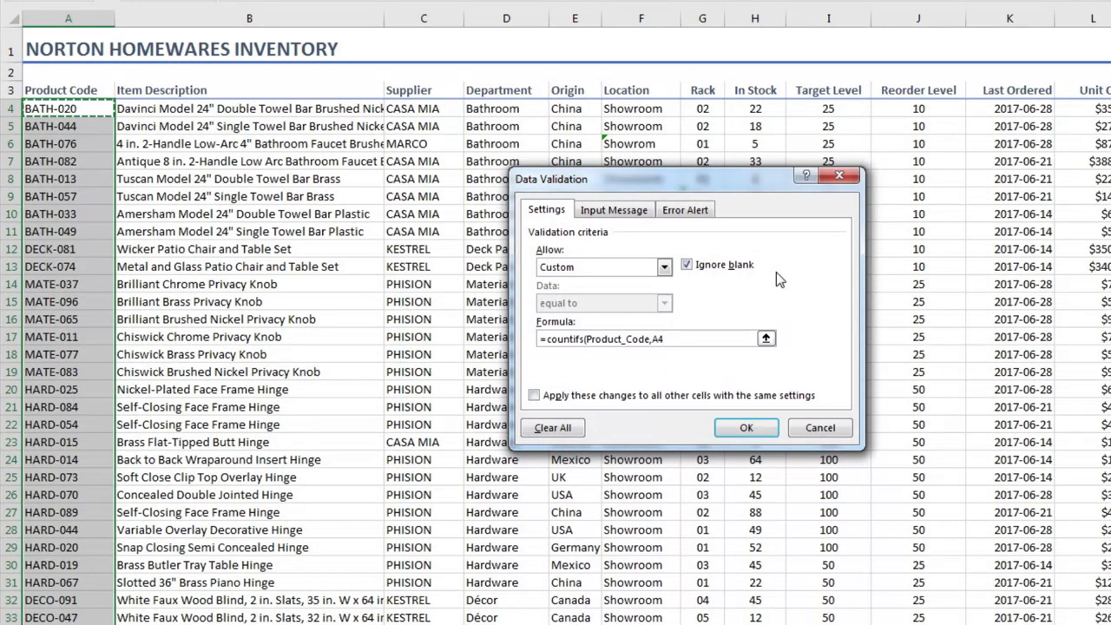
text()<=1)
Set the error alert style to Stop with the message "Duplicate product code is not accepted" and apply the validation
click(698, 215)
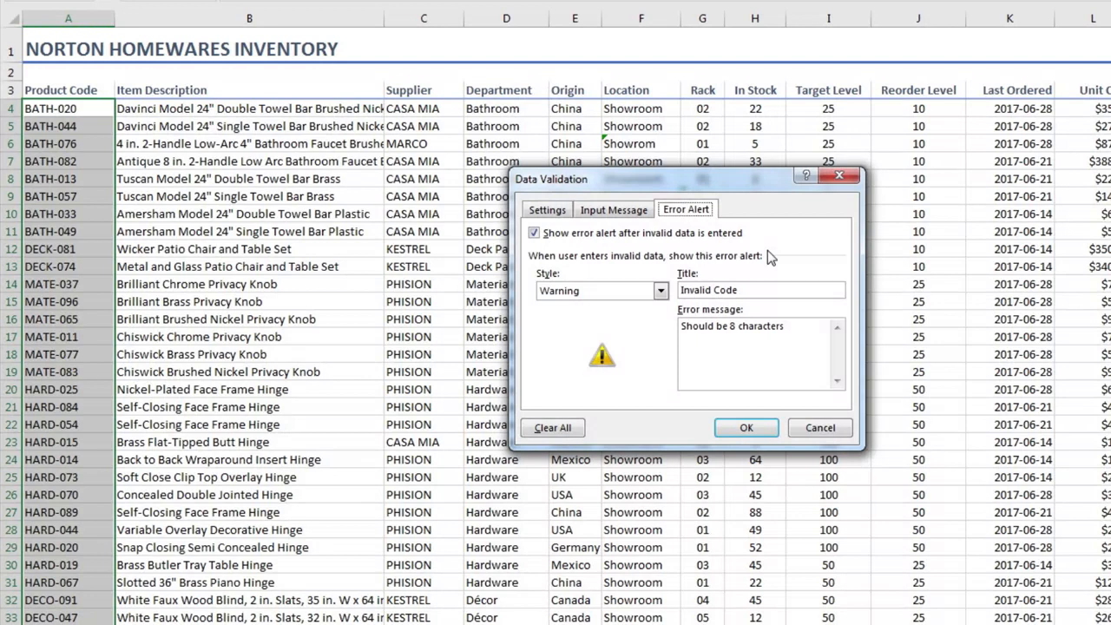
click(660, 290)
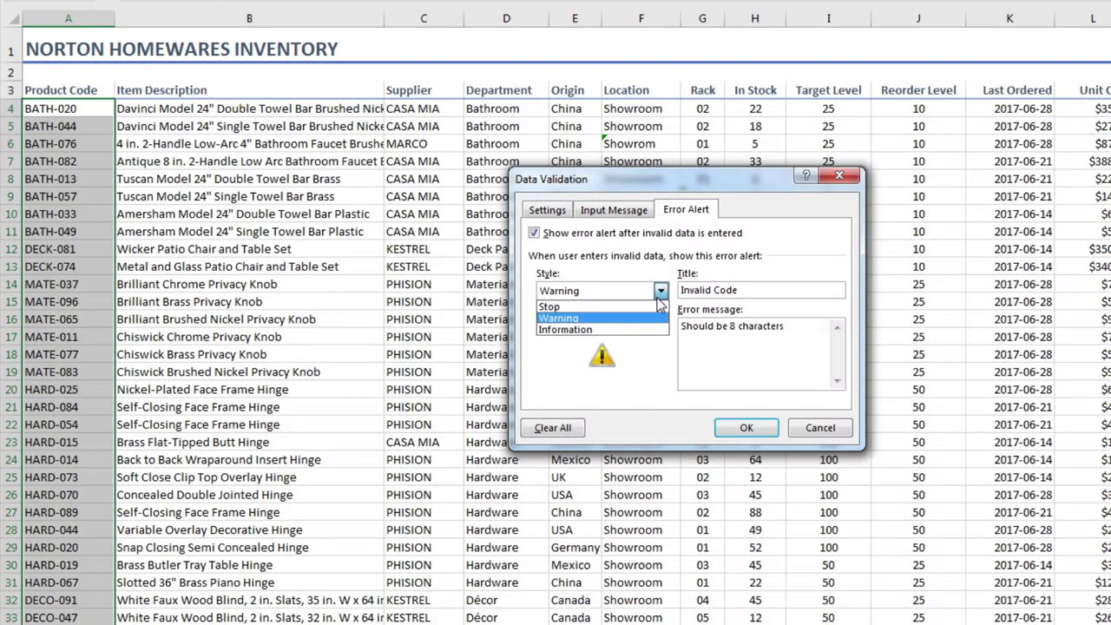
click(659, 307)
click(807, 345)
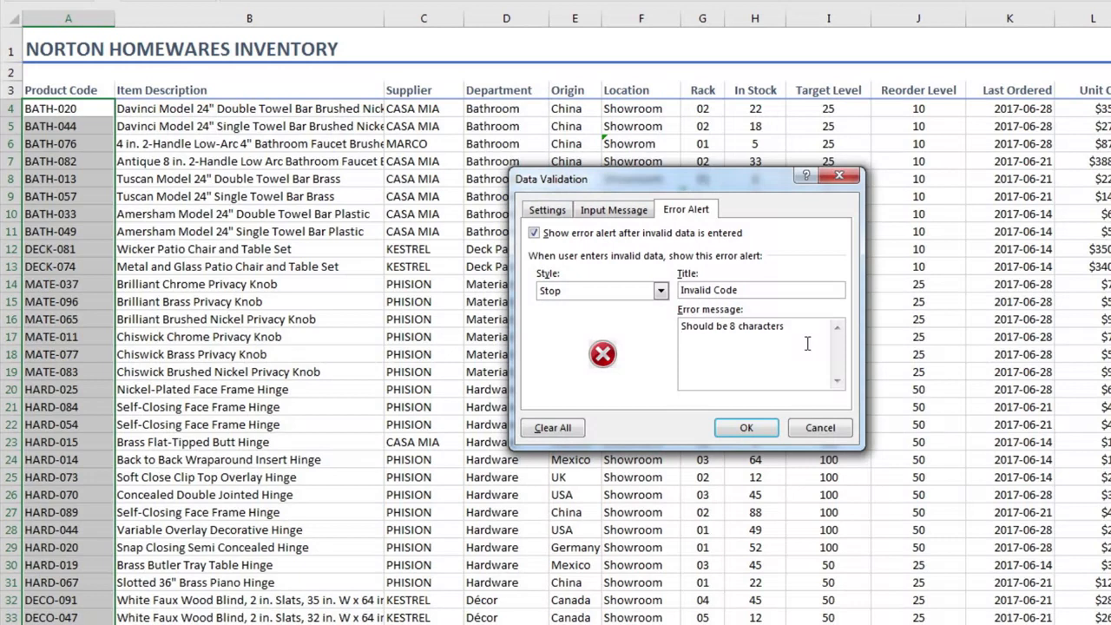
key(shift+Home)
text(Duplicate product )
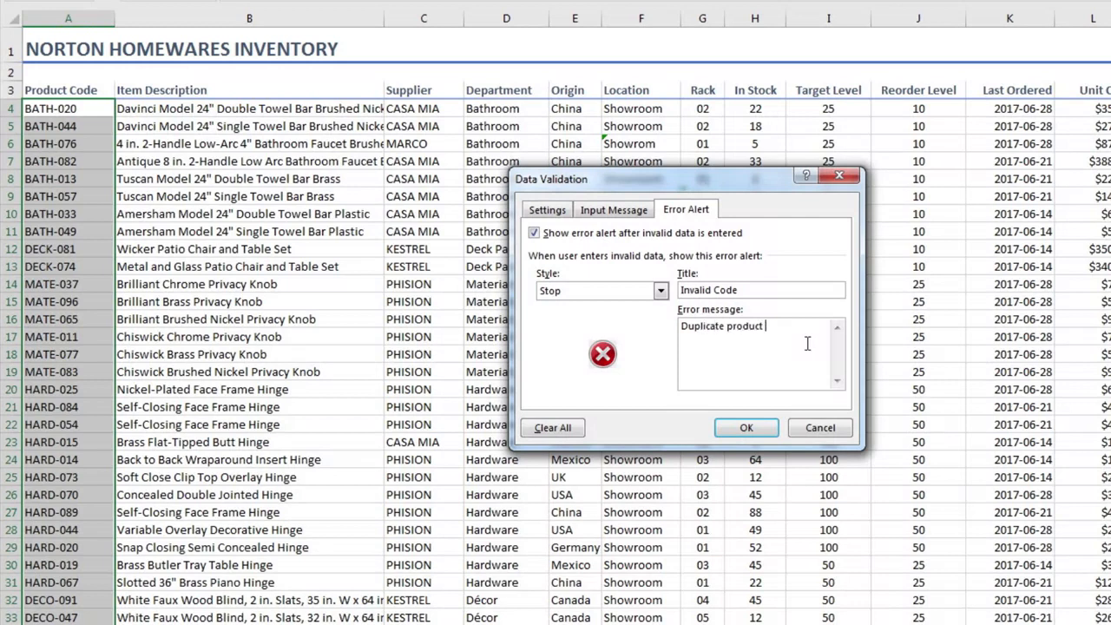
text(code is not accepted)
click(748, 429)
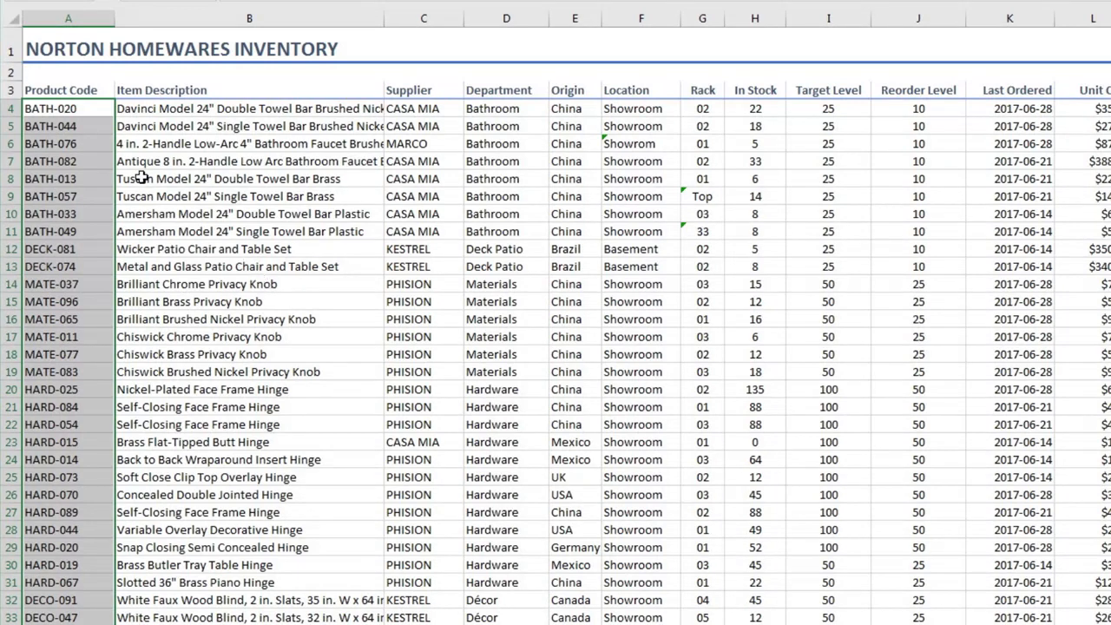
Test the duplicate rule by trying to change the product code in A5 to BATH-020, and cancel the entry
click(87, 126)
key(F2)
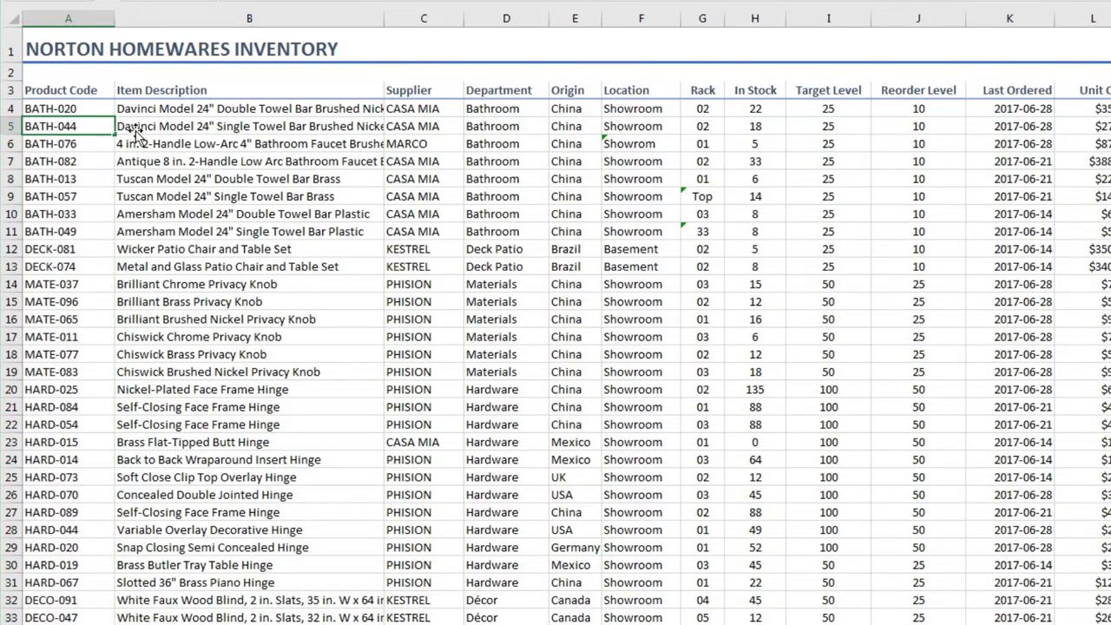
key(BackSpace)
key(BackSpace)
text(20)
key(Return)
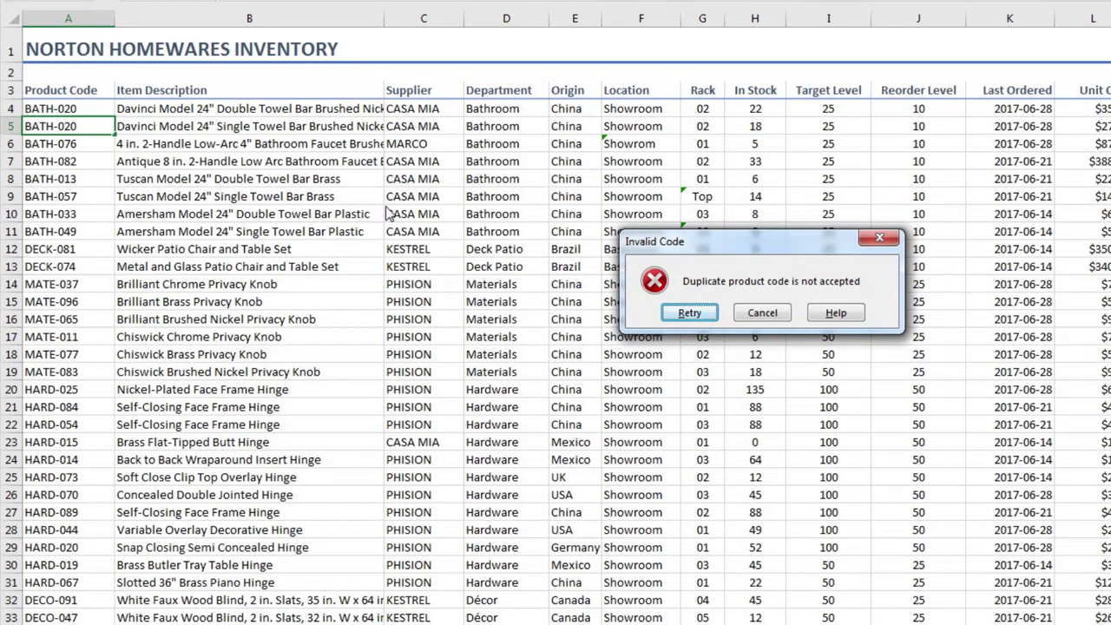
click(758, 315)
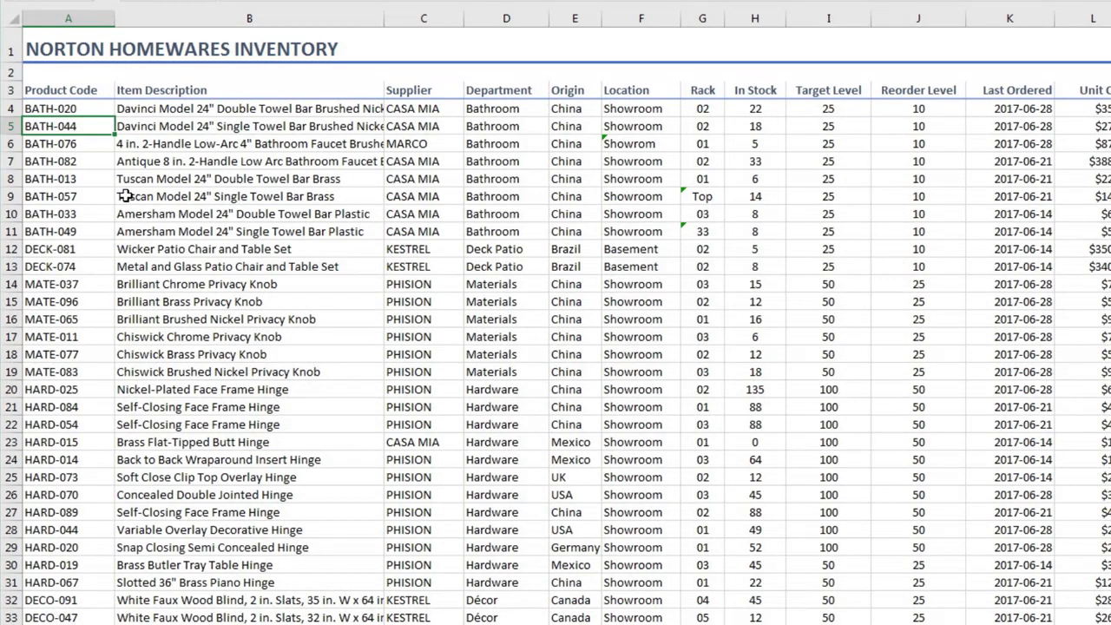
Add a new inventory record below the last row with the product code MATE-999
scroll(126, 196, down, 12)
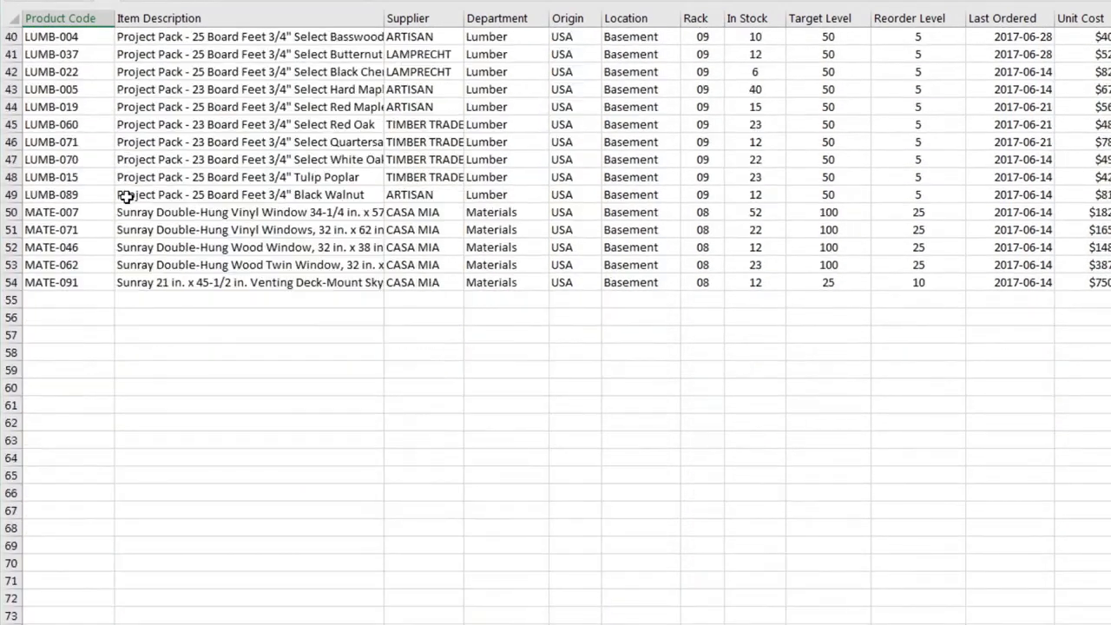
click(85, 297)
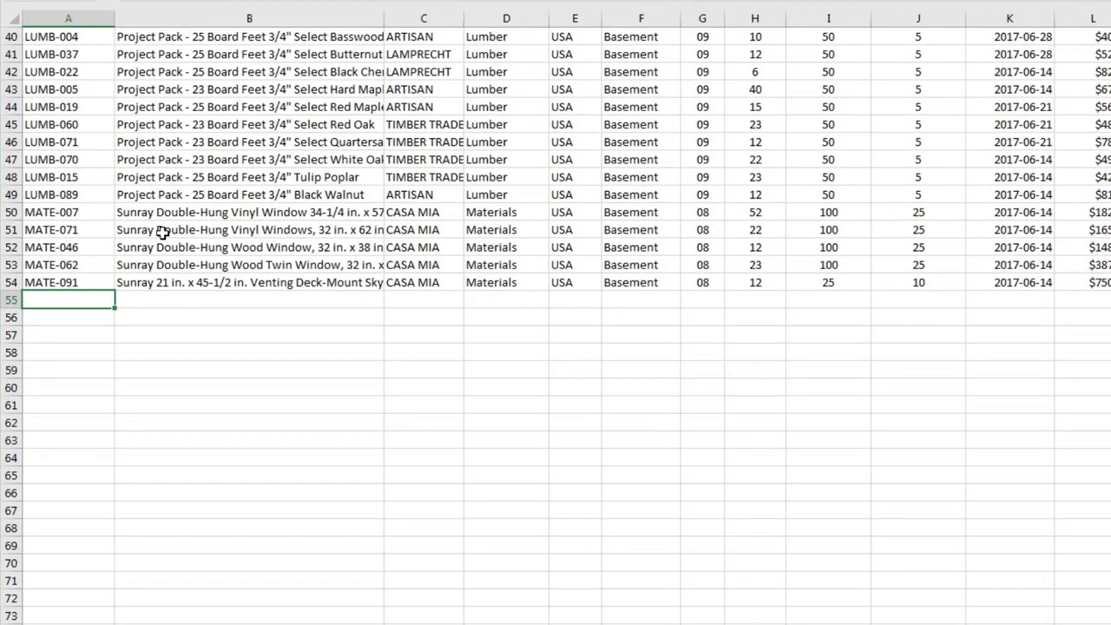
text(MATE-999)
key(Tab)
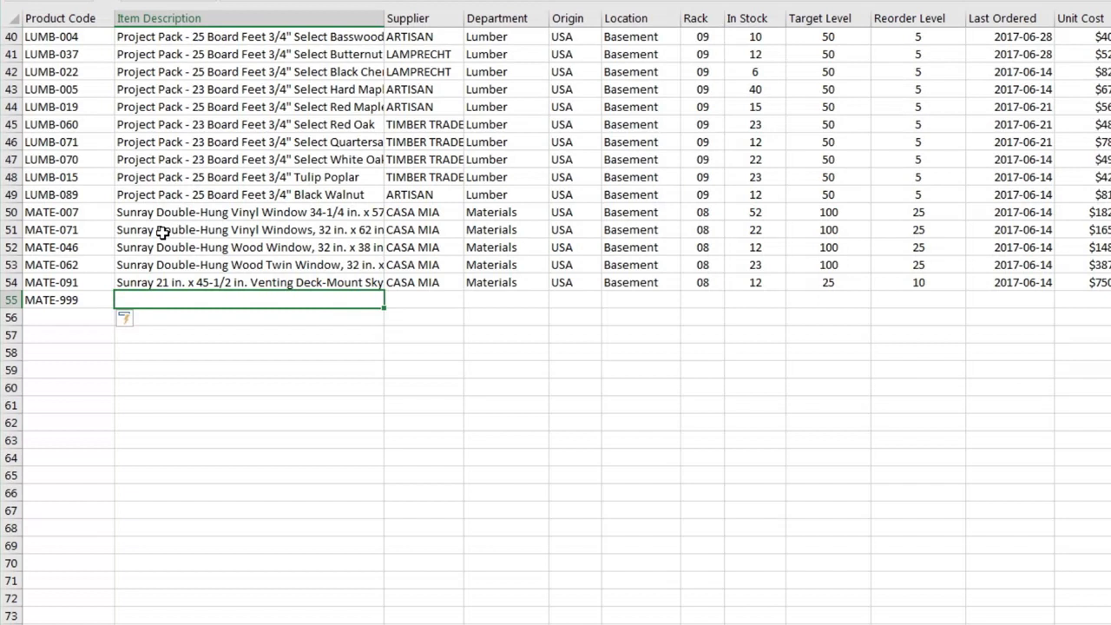
Test the duplicate rule on the new row by trying to change its product code to MATE-091, and cancel the entry
key(shift+Tab)
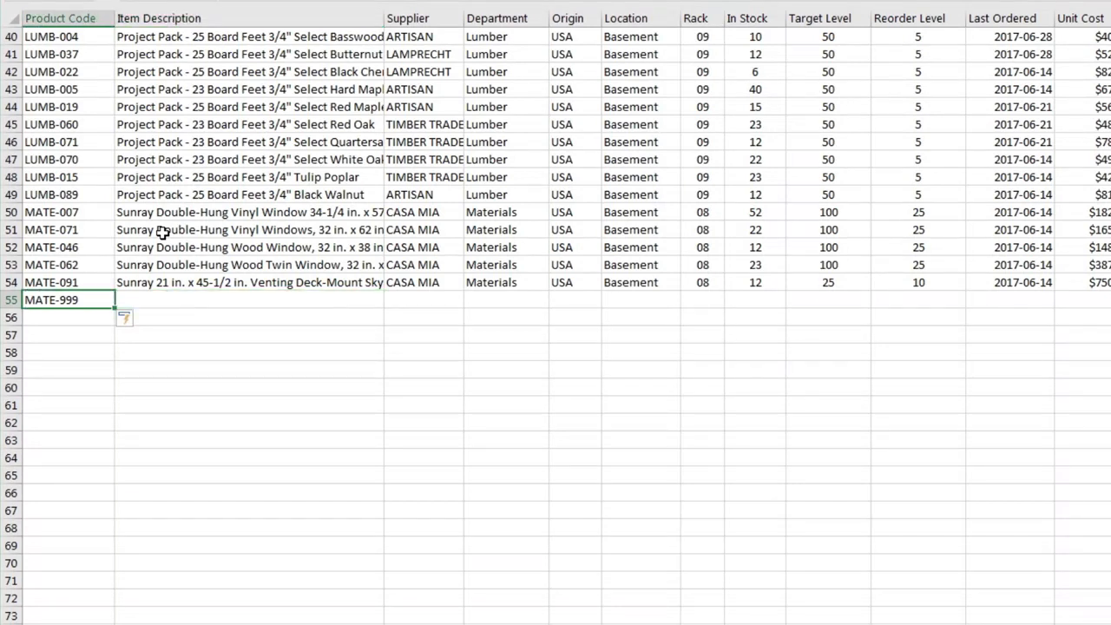
key(F2)
key(BackSpace)
key(BackSpace)
key(BackSpace)
text(091)
key(Return)
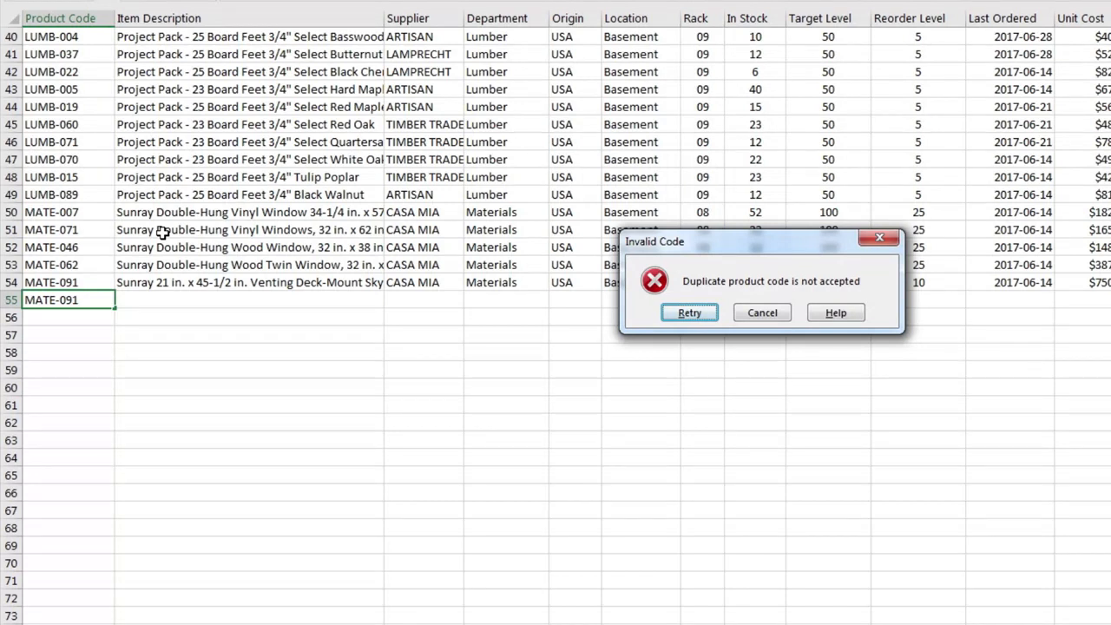
click(753, 313)
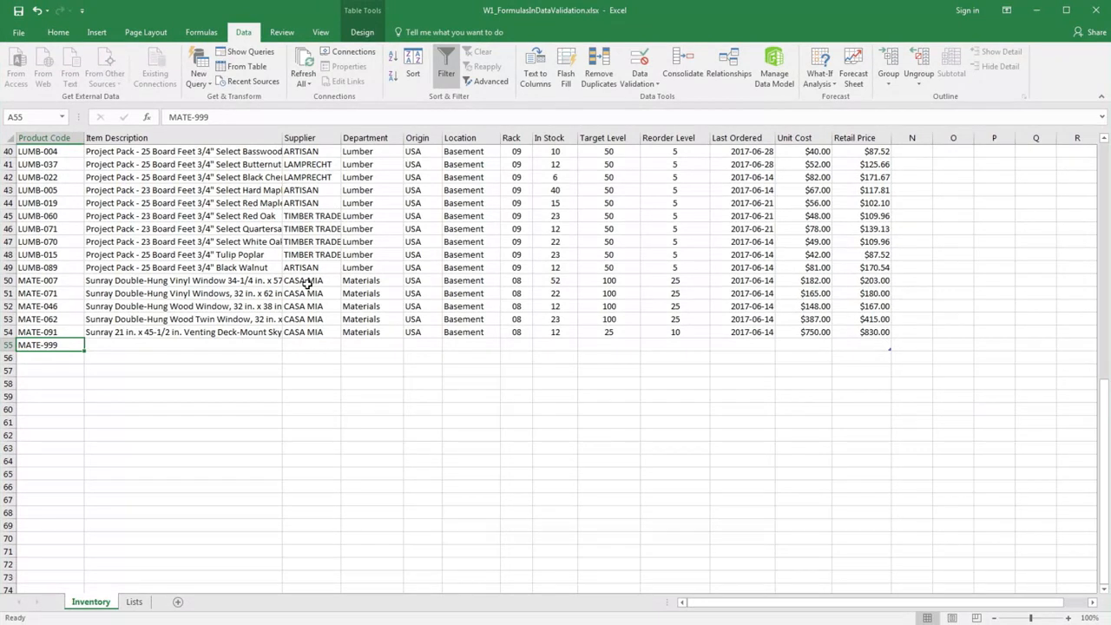
Check the new row's Origin and Location cells for the validation drop-down lists carried over from the table
click(426, 345)
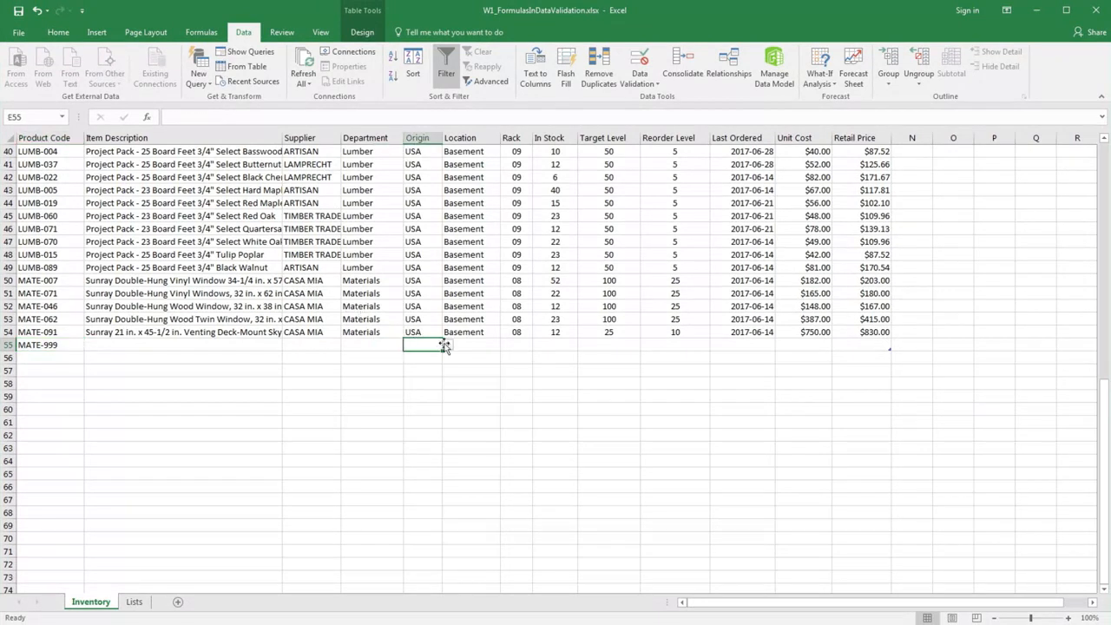
click(445, 345)
click(463, 346)
click(490, 344)
click(506, 346)
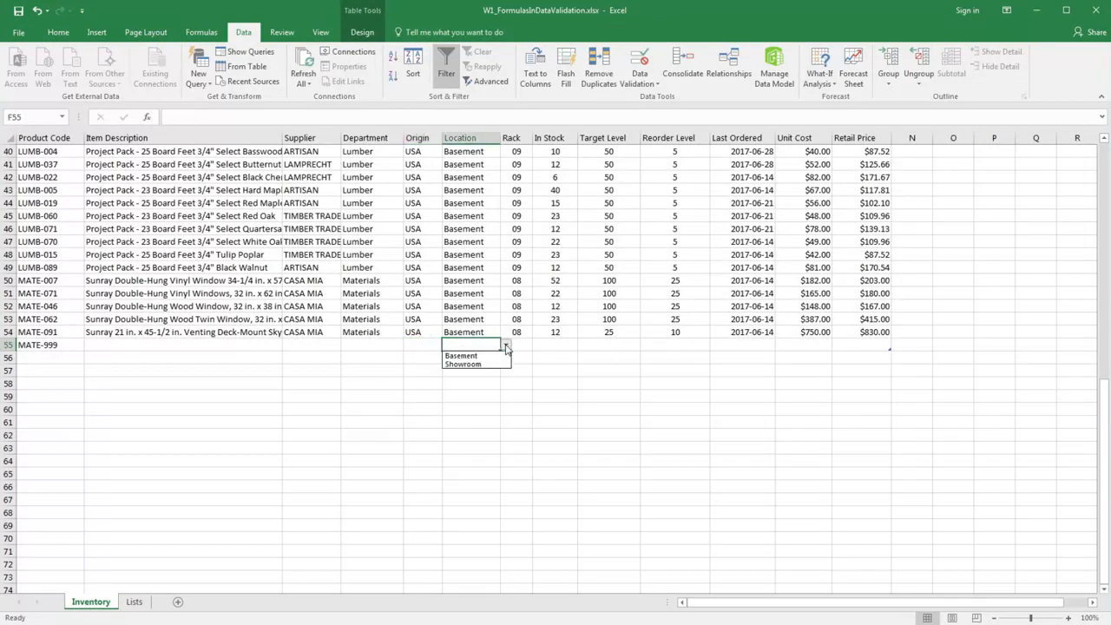